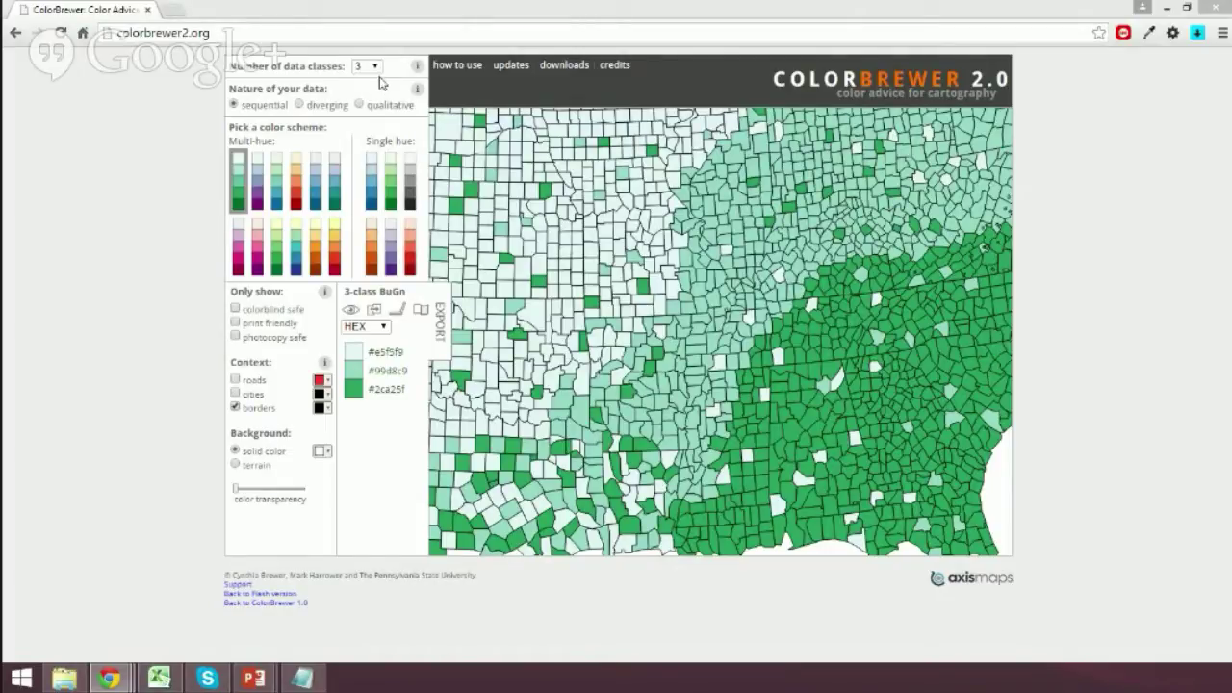
Preview the map with 7 and then 9 data classes, then go back to 3 classes.
{"action": "left_click", "coordinate": [372, 65]}
{"action": "left_click", "coordinate": [374, 132]}
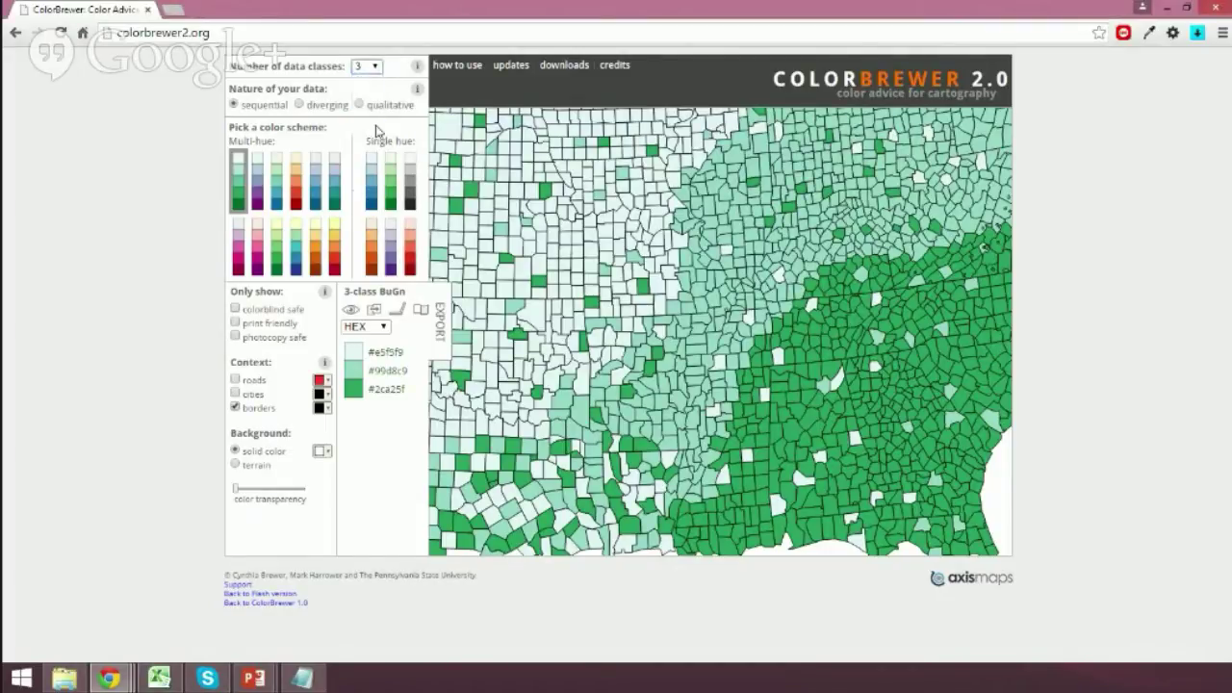
{"action": "left_click", "coordinate": [368, 65]}
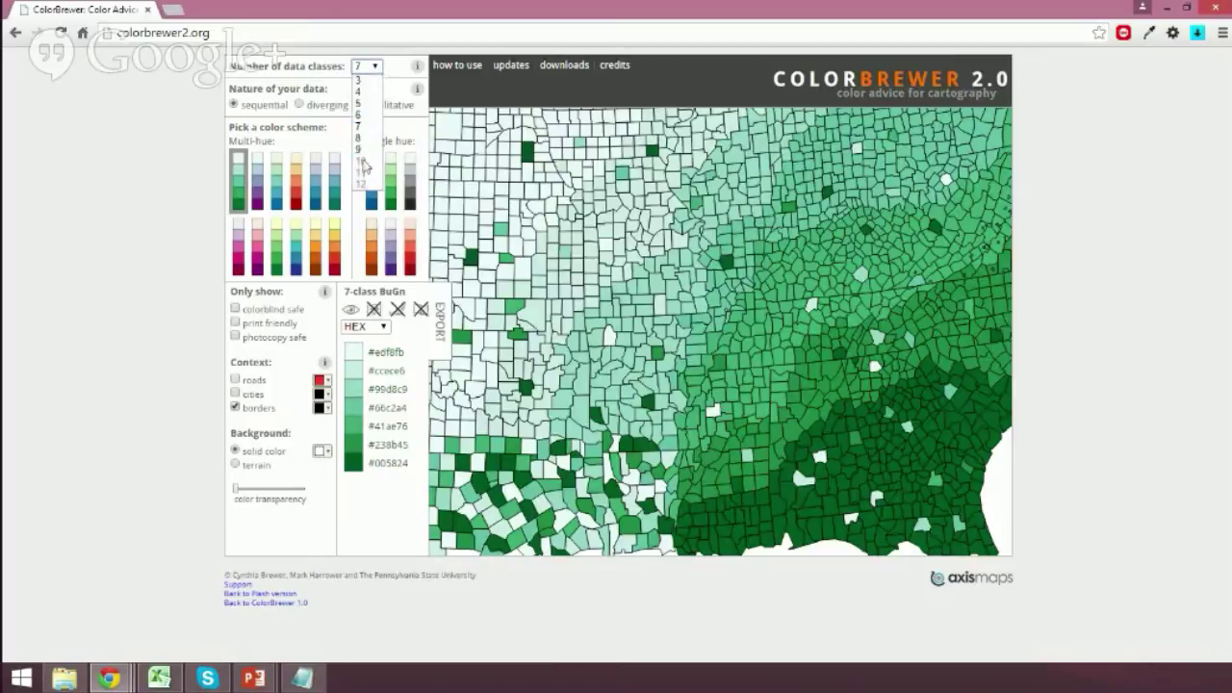
{"action": "left_click", "coordinate": [360, 151]}
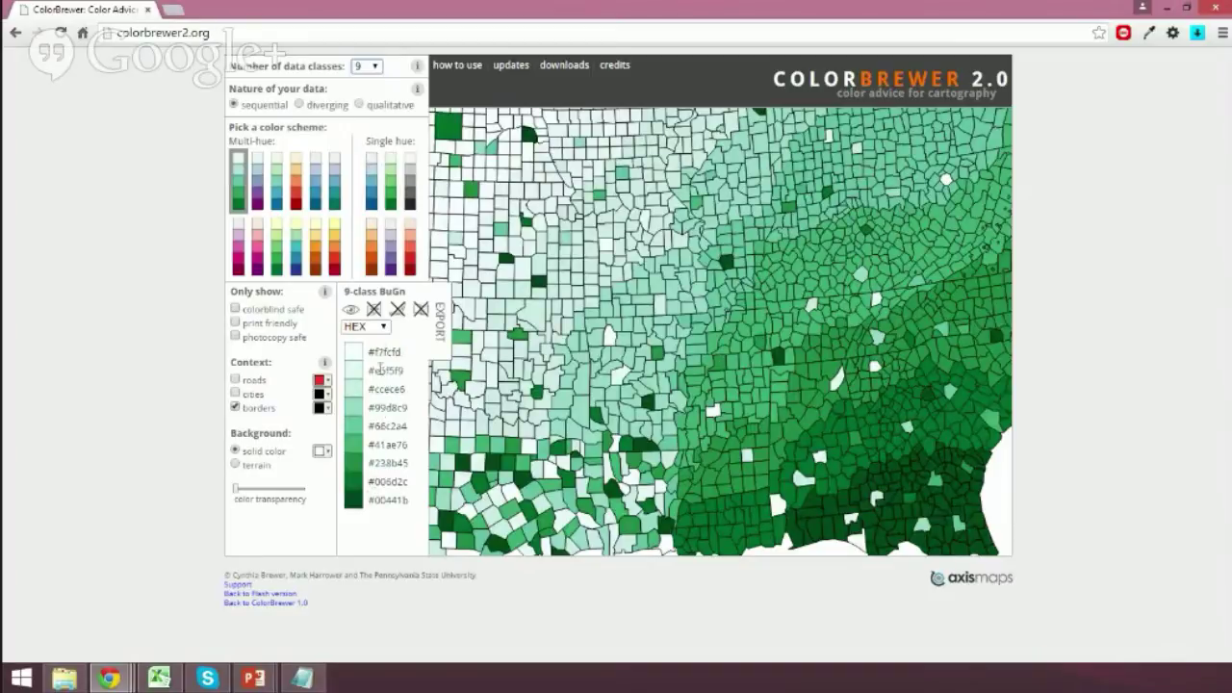
{"action": "left_click", "coordinate": [369, 65]}
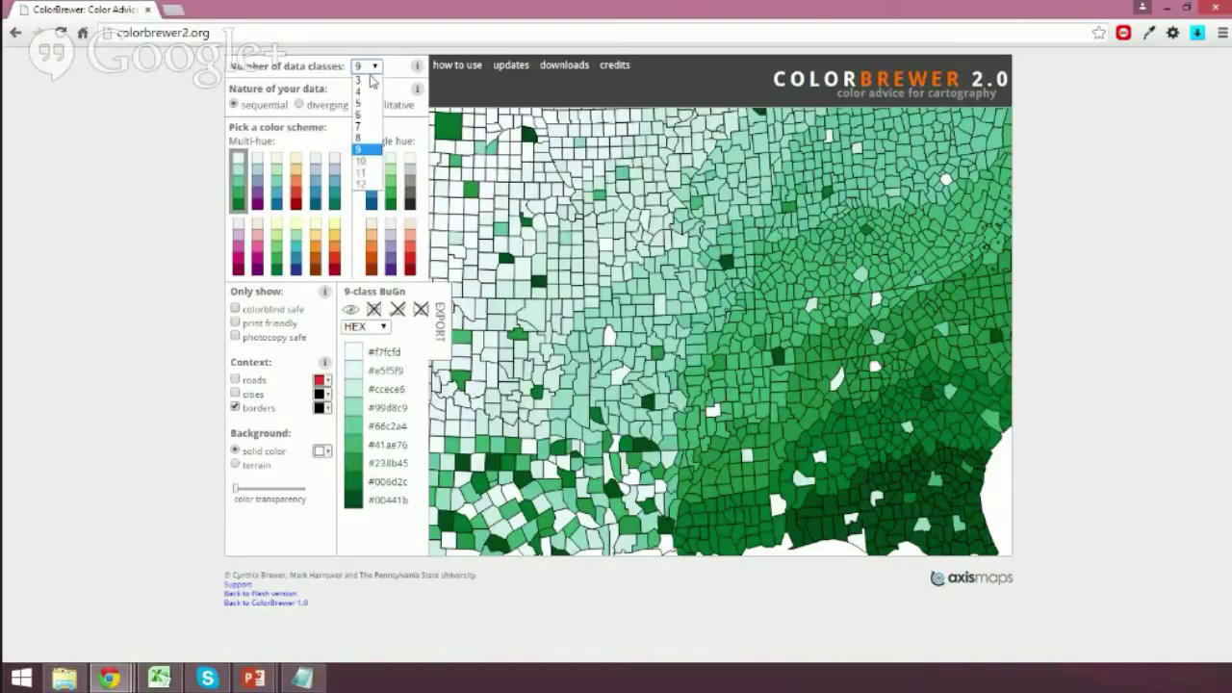
{"action": "left_click", "coordinate": [371, 81]}
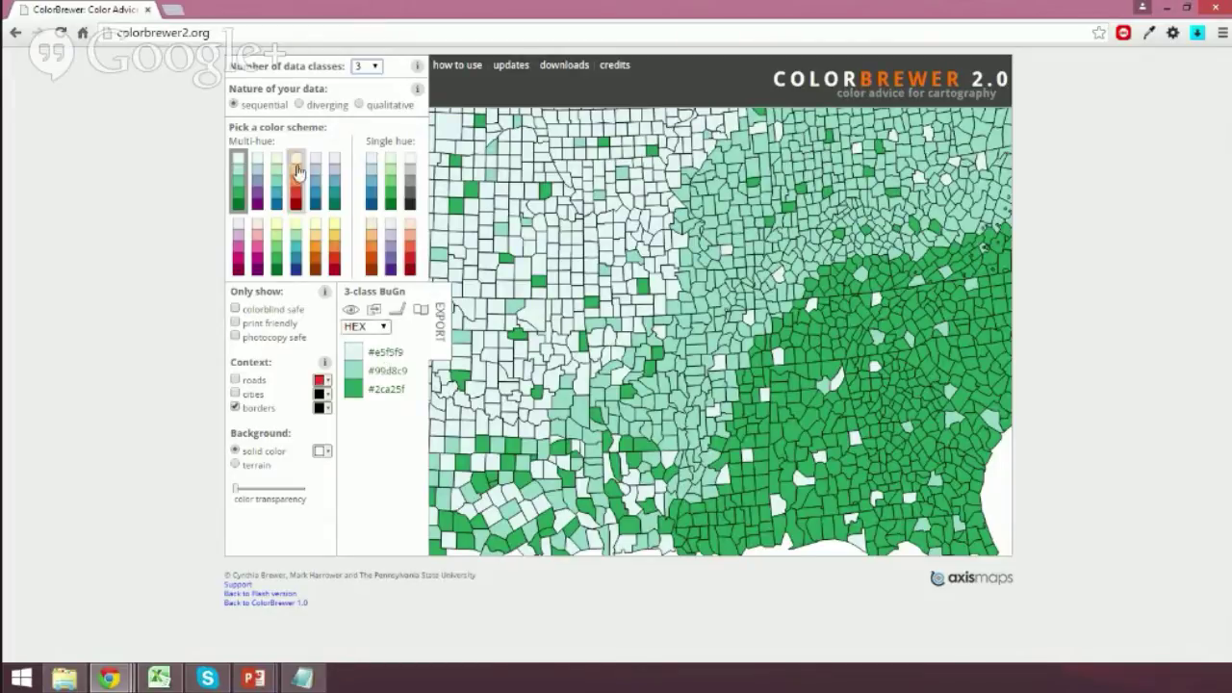
Preview the RdGy diverging scheme and the qualitative schemes, then return to sequential schemes.
{"action": "left_click", "coordinate": [301, 105]}
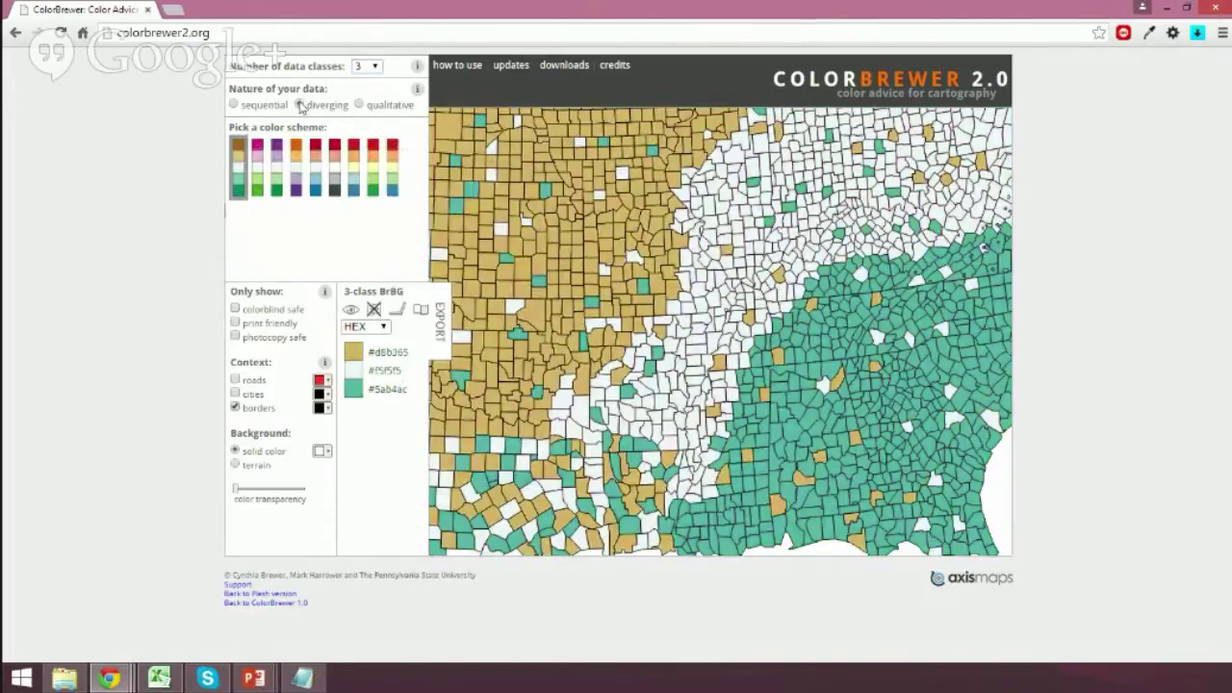
{"action": "left_click", "coordinate": [335, 185]}
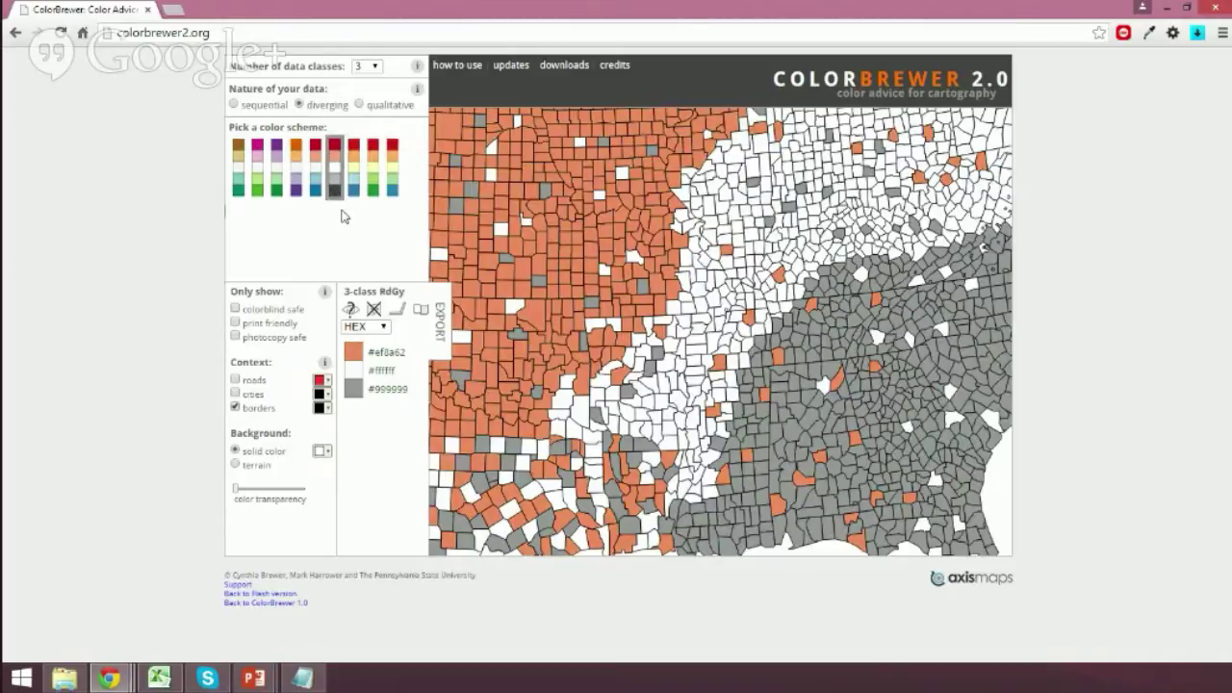
{"action": "left_click", "coordinate": [359, 105]}
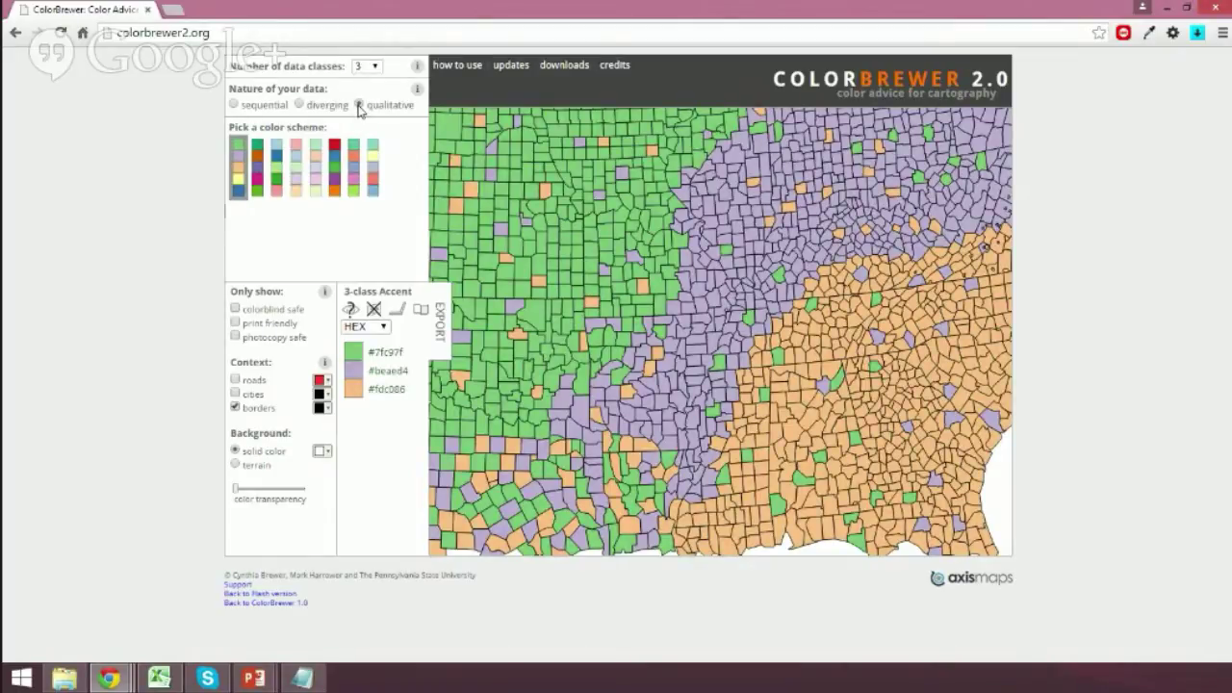
{"action": "left_click", "coordinate": [374, 69]}
{"action": "left_click", "coordinate": [374, 76]}
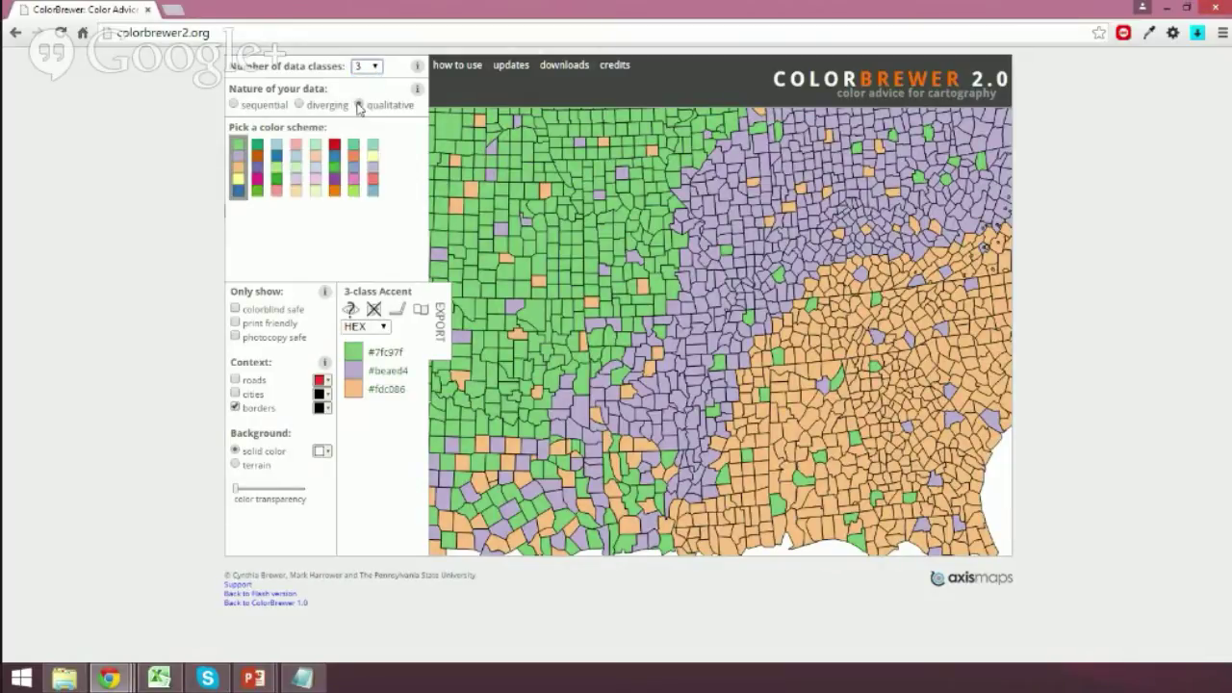
{"action": "left_click", "coordinate": [274, 107]}
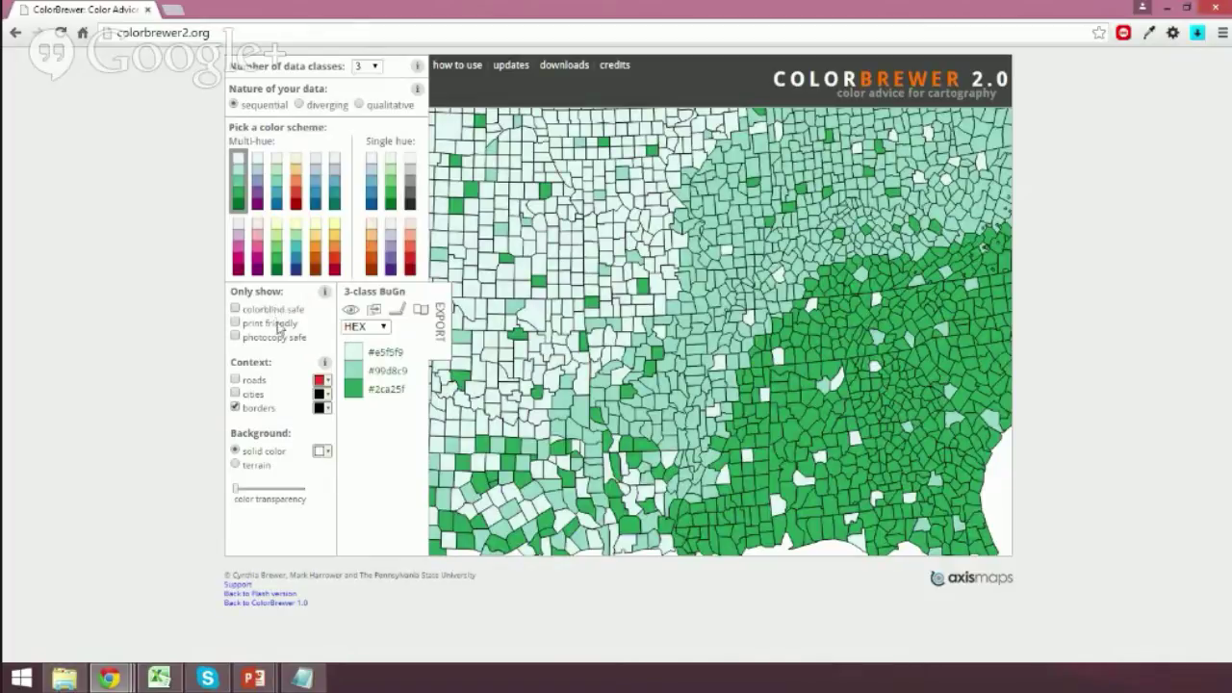
Limit the choices to colorblind-safe schemes and pick the OrRd orange-red scheme.
{"action": "left_click", "coordinate": [277, 312]}
{"action": "left_click", "coordinate": [300, 209]}
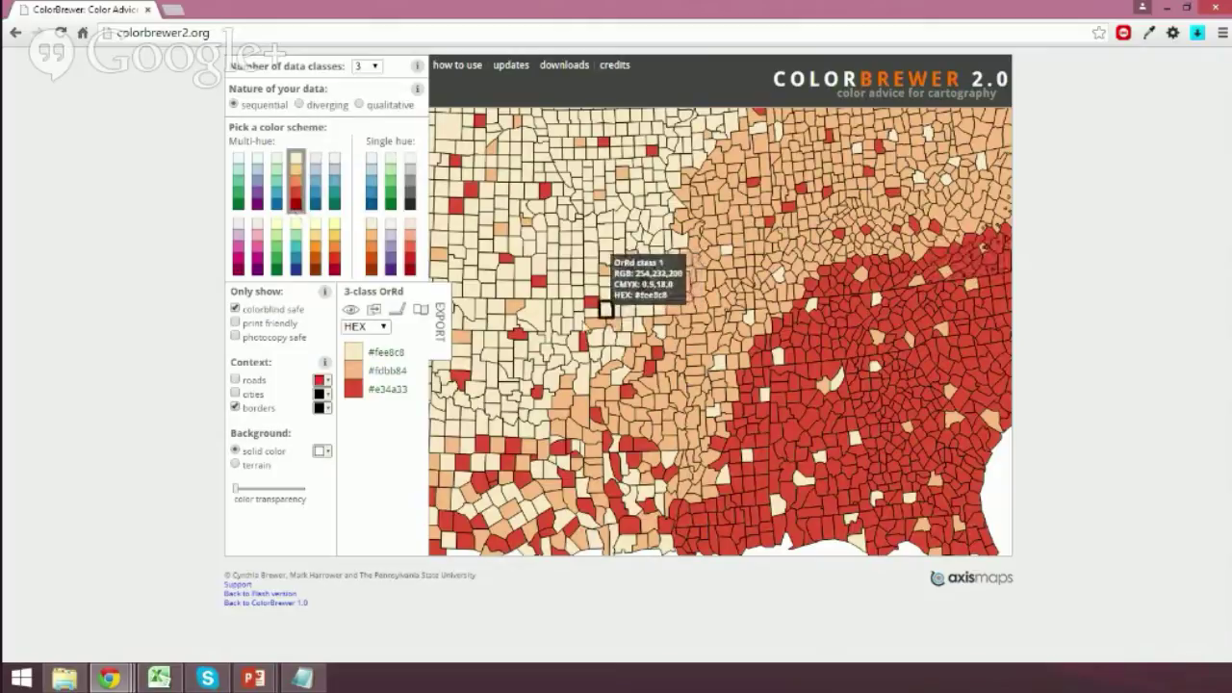
{"action": "left_click", "coordinate": [384, 328]}
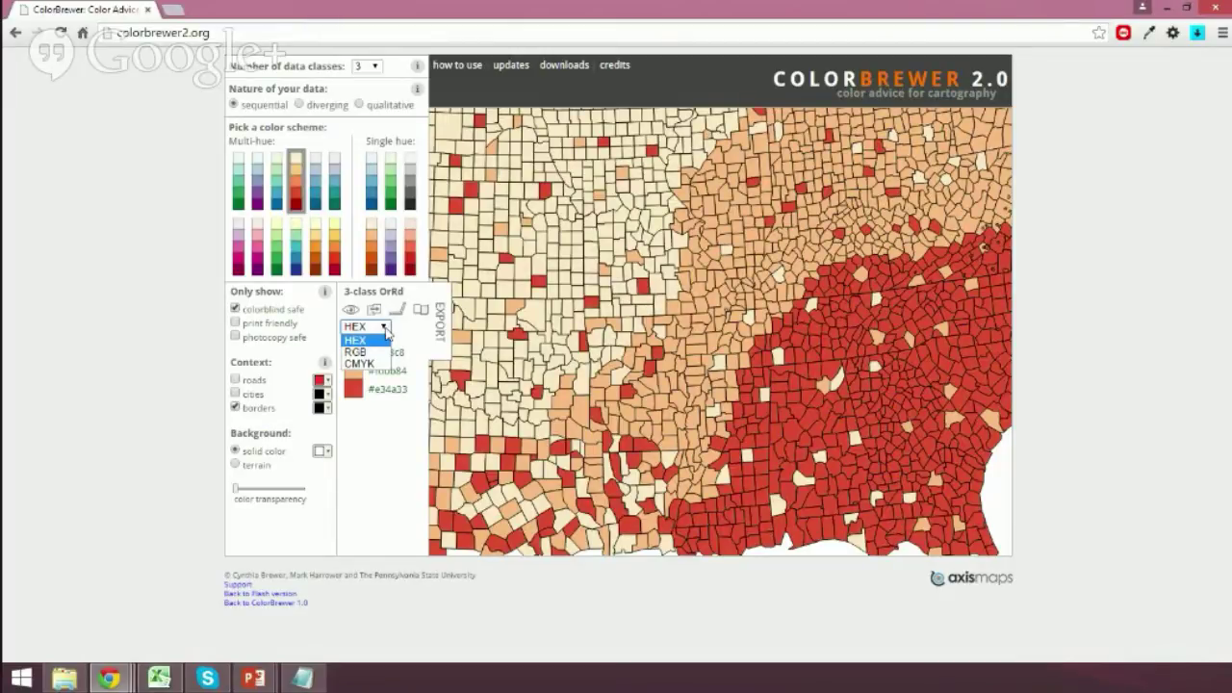
List the OrRd legend colours as RGB values, then bring the blank Excel workbook forward.
{"action": "left_click", "coordinate": [381, 341]}
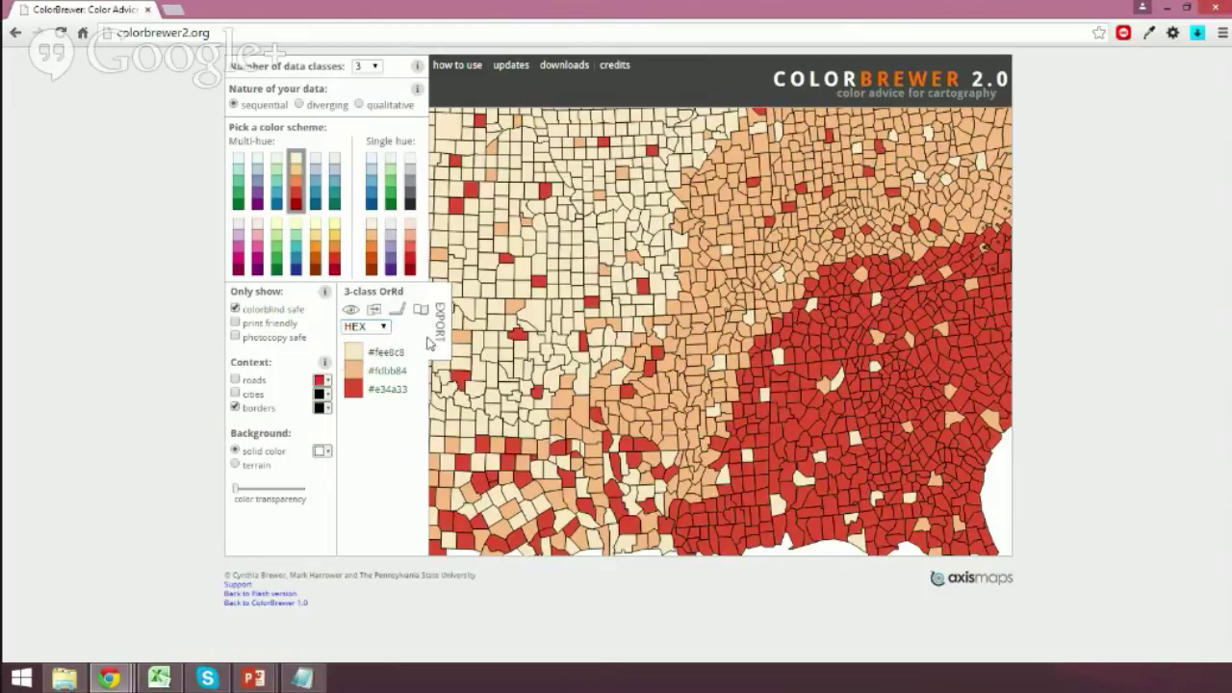
{"action": "left_click", "coordinate": [387, 329]}
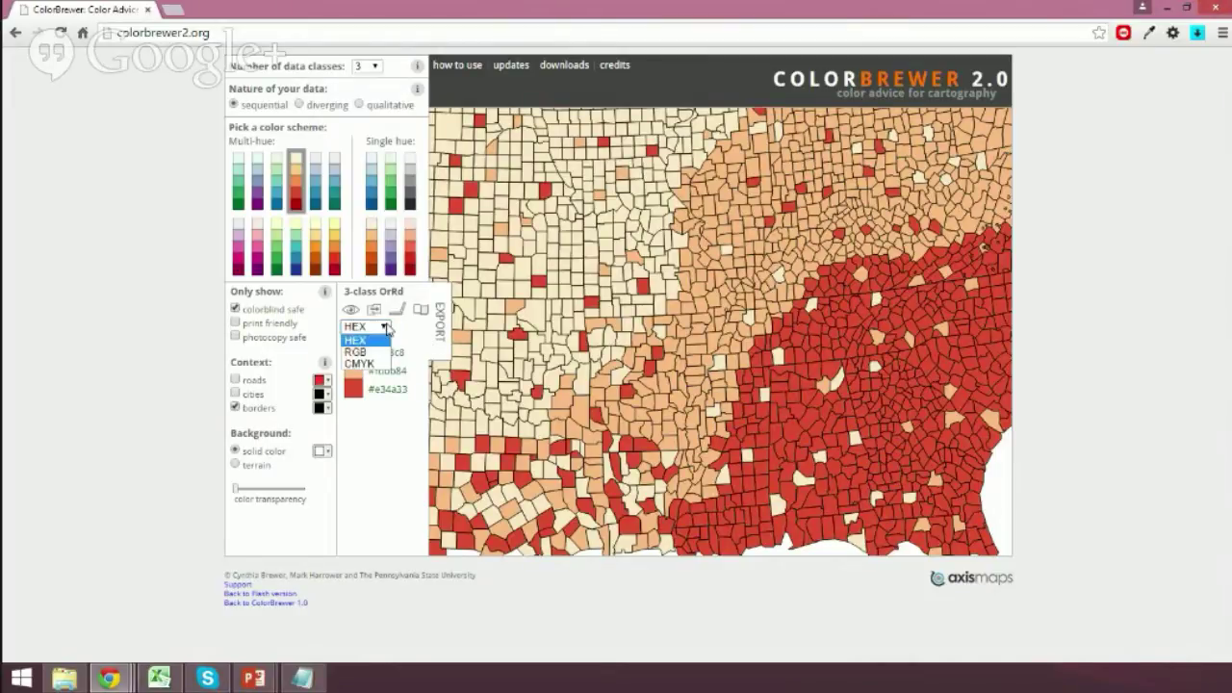
{"action": "left_click", "coordinate": [385, 353]}
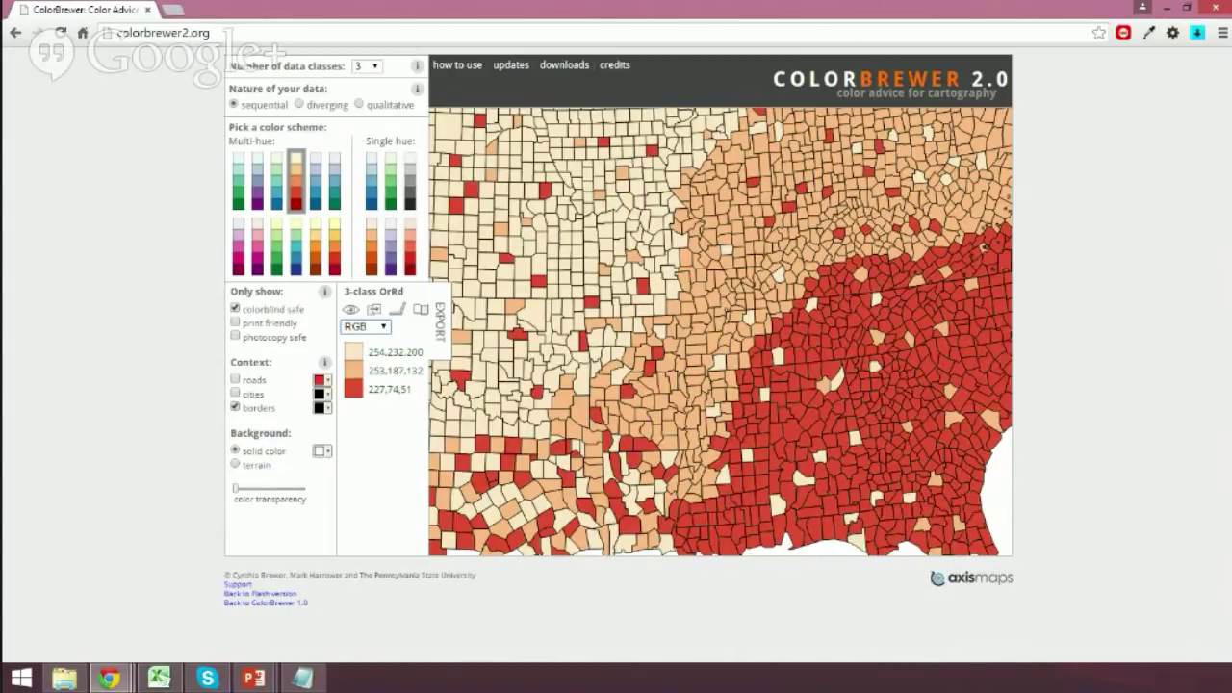
{"action": "left_click", "coordinate": [159, 679]}
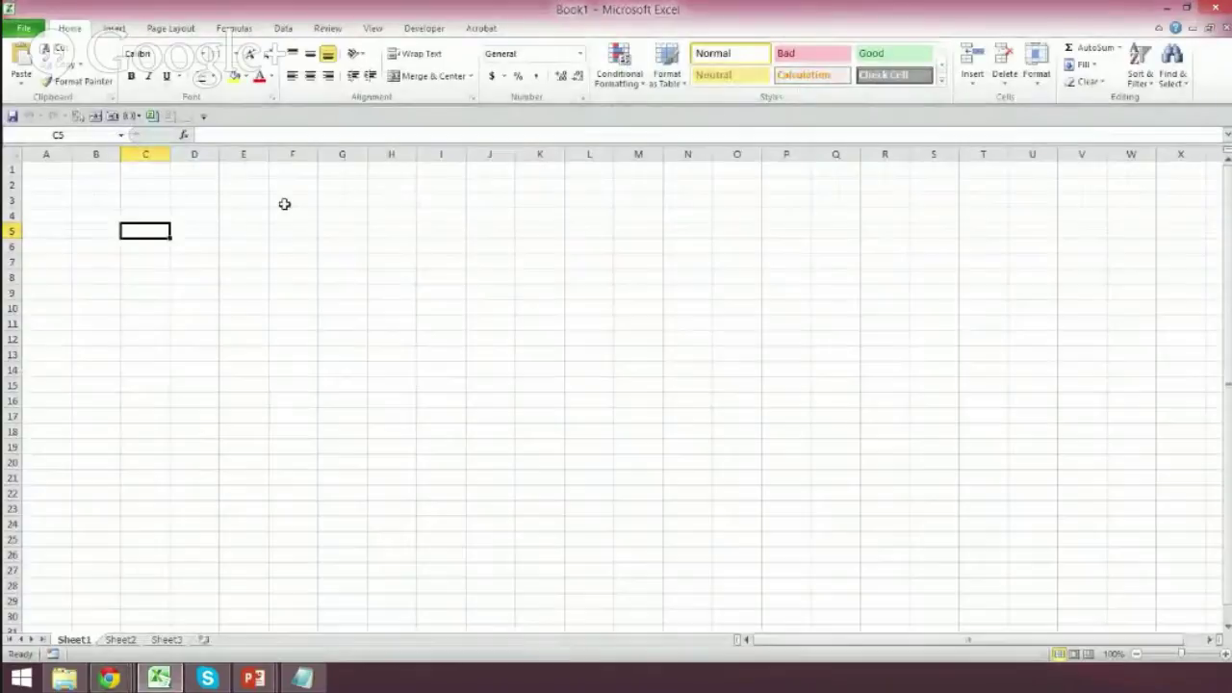
Open the Custom RGB tab of More Colors for C5's fill, then show ColorBrewer's RGB values again.
{"action": "left_click", "coordinate": [247, 78]}
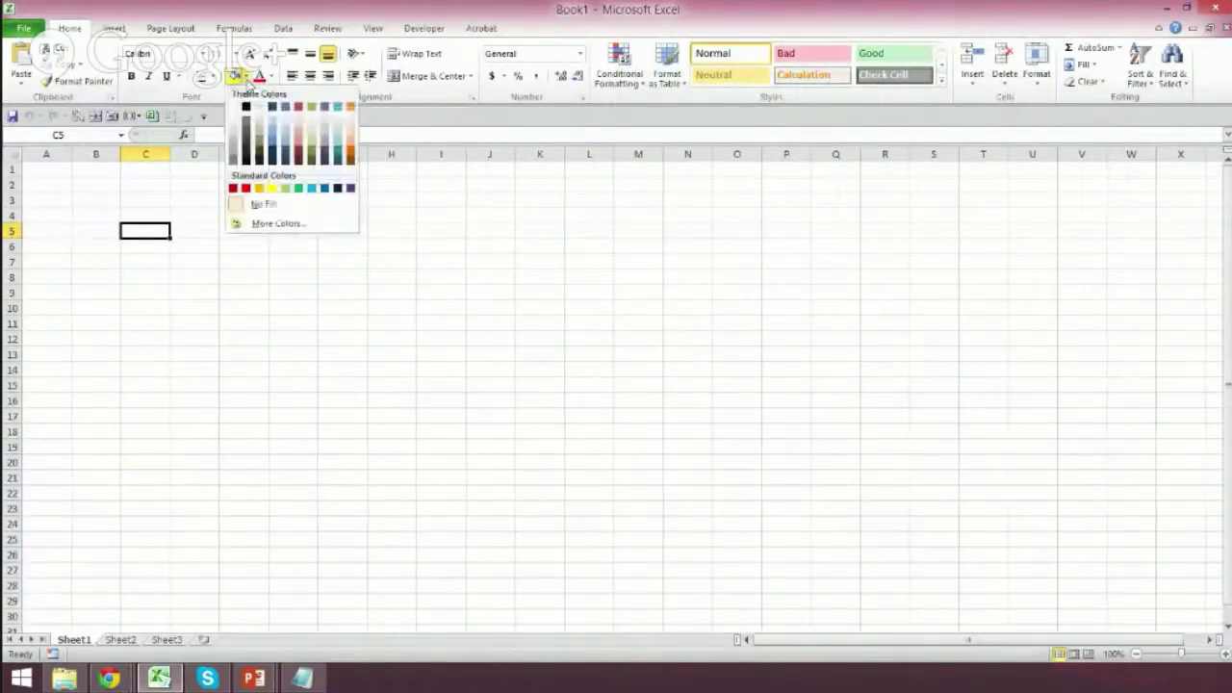
{"action": "left_click", "coordinate": [291, 222]}
{"action": "left_click_drag", "start_coordinate": [800, 170], "coordinate": [195, 162]}
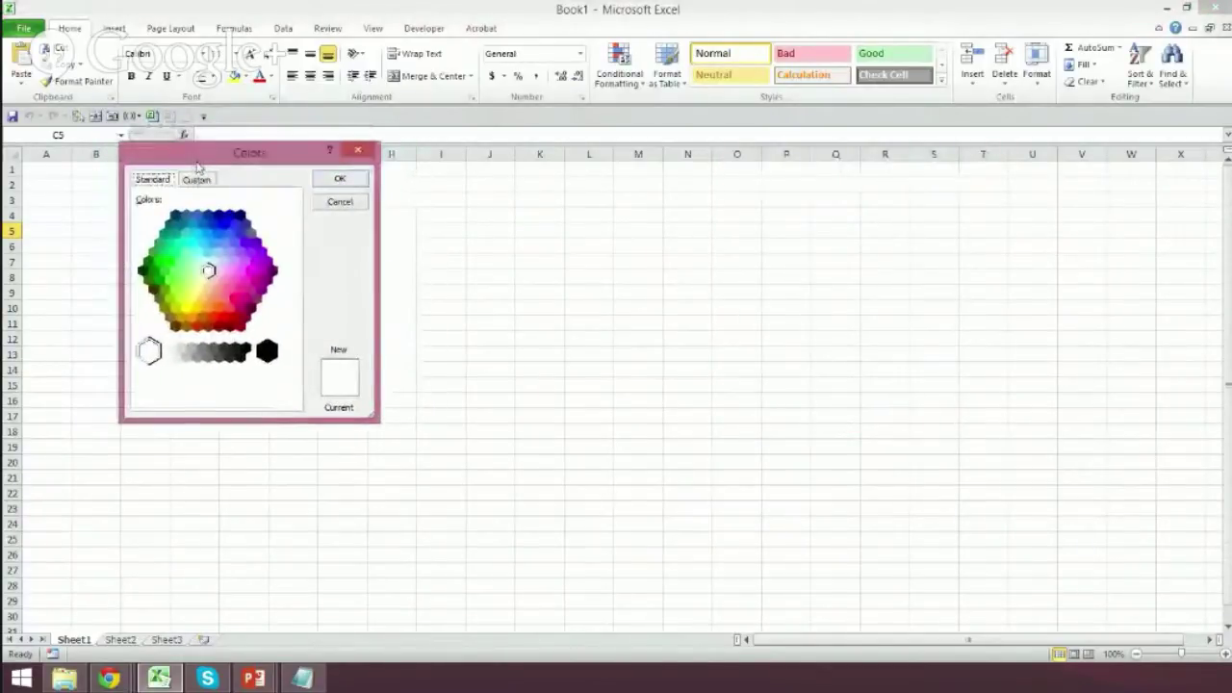
{"action": "left_click", "coordinate": [199, 179]}
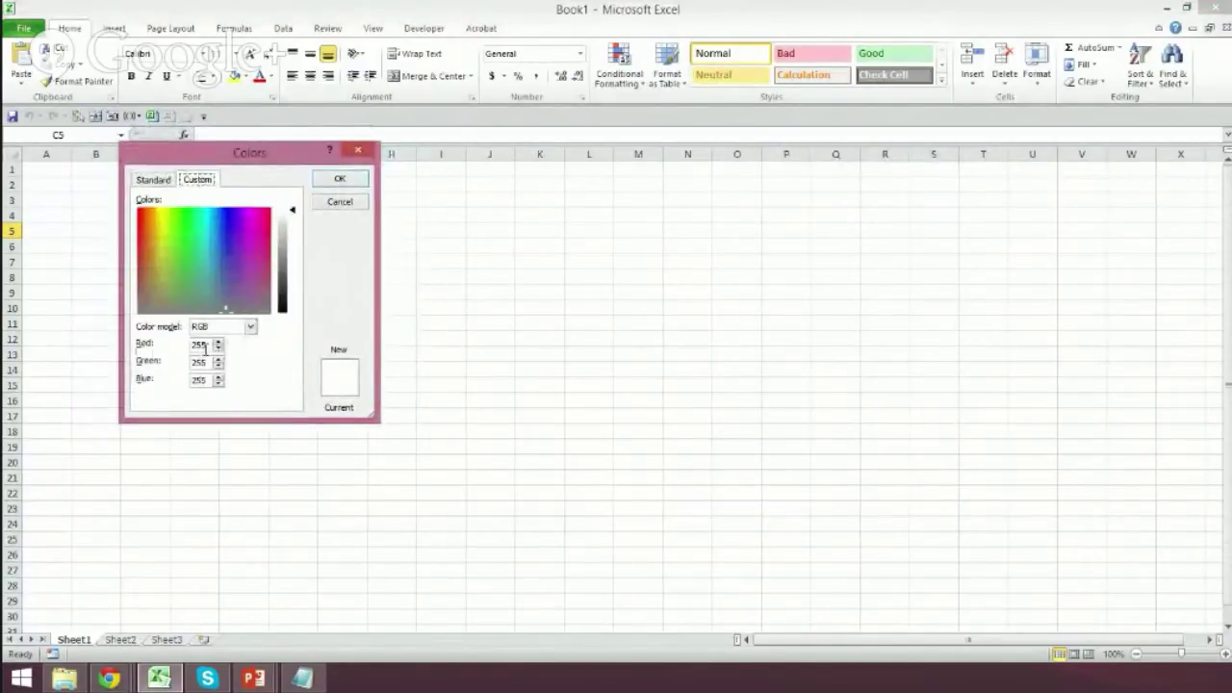
{"action": "mouse_move", "coordinate": [111, 681]}
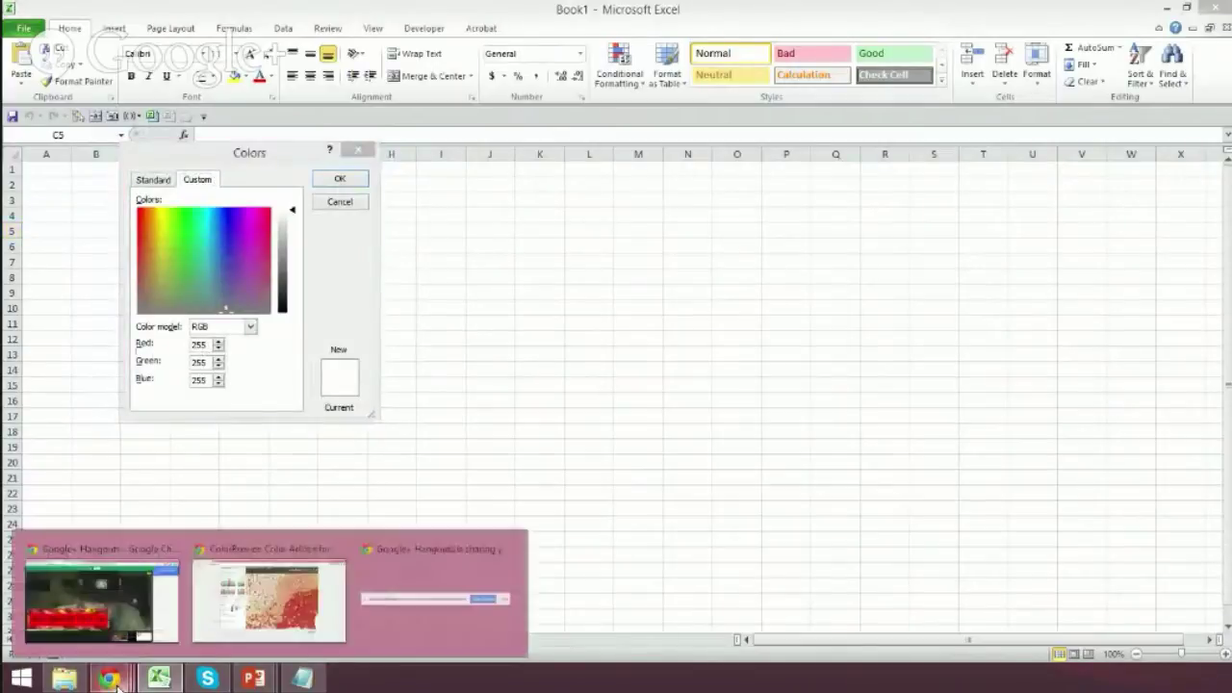
{"action": "left_click", "coordinate": [274, 602]}
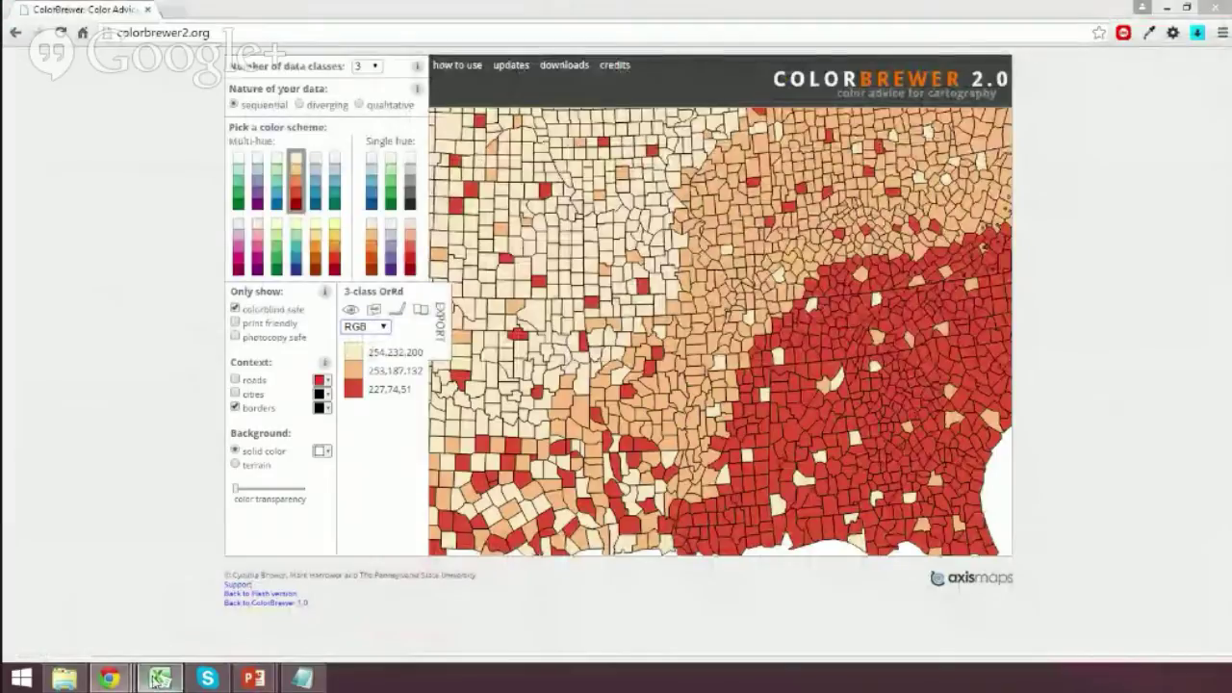
Enter custom colour Red 227, Green 74, Blue 51 and apply it to cell C5.
{"action": "left_click", "coordinate": [159, 679]}
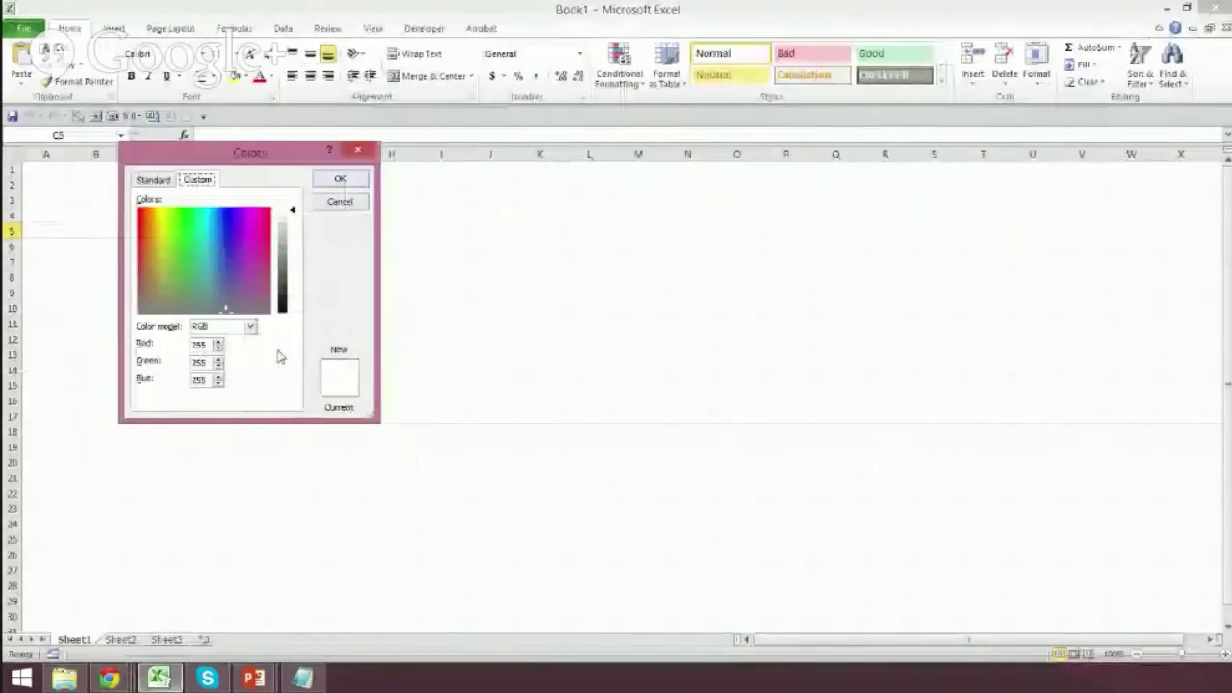
{"action": "double_click", "coordinate": [198, 345]}
{"action": "type", "text": "227"}
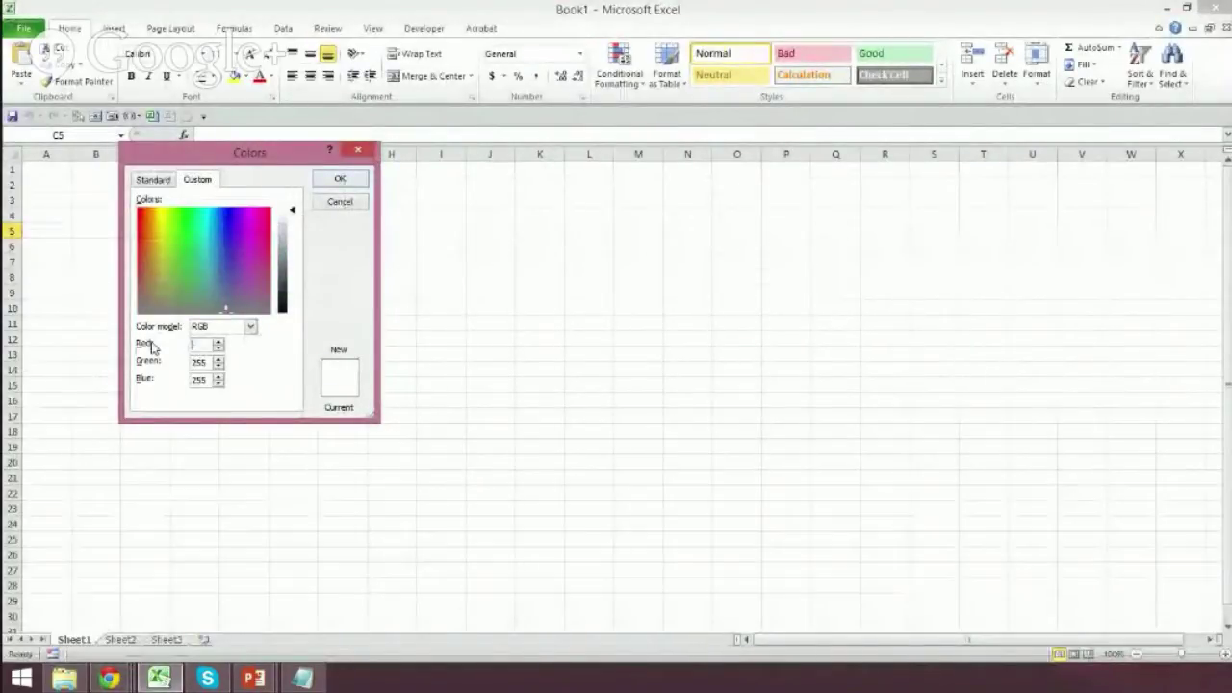
{"action": "key", "text": "Tab"}
{"action": "type", "text": "74"}
{"action": "key", "text": "Tab"}
{"action": "type", "text": "55"}
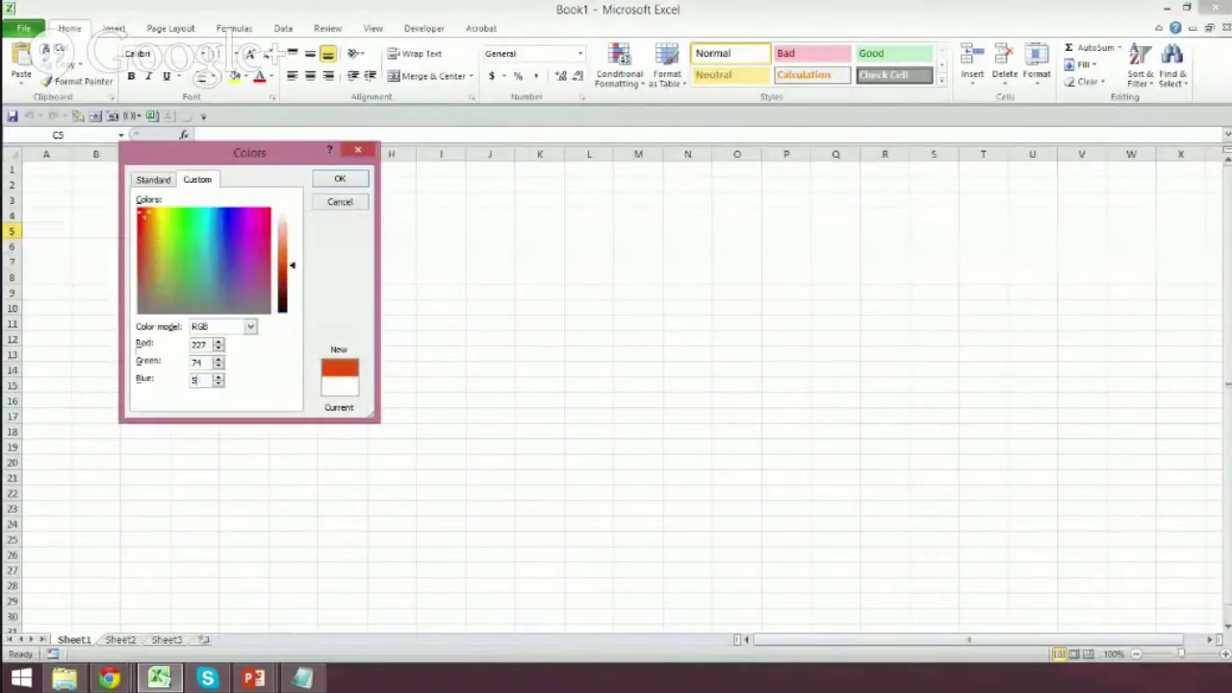
{"action": "key", "text": "BackSpace"}
{"action": "type", "text": "1"}
{"action": "left_click", "coordinate": [345, 179]}
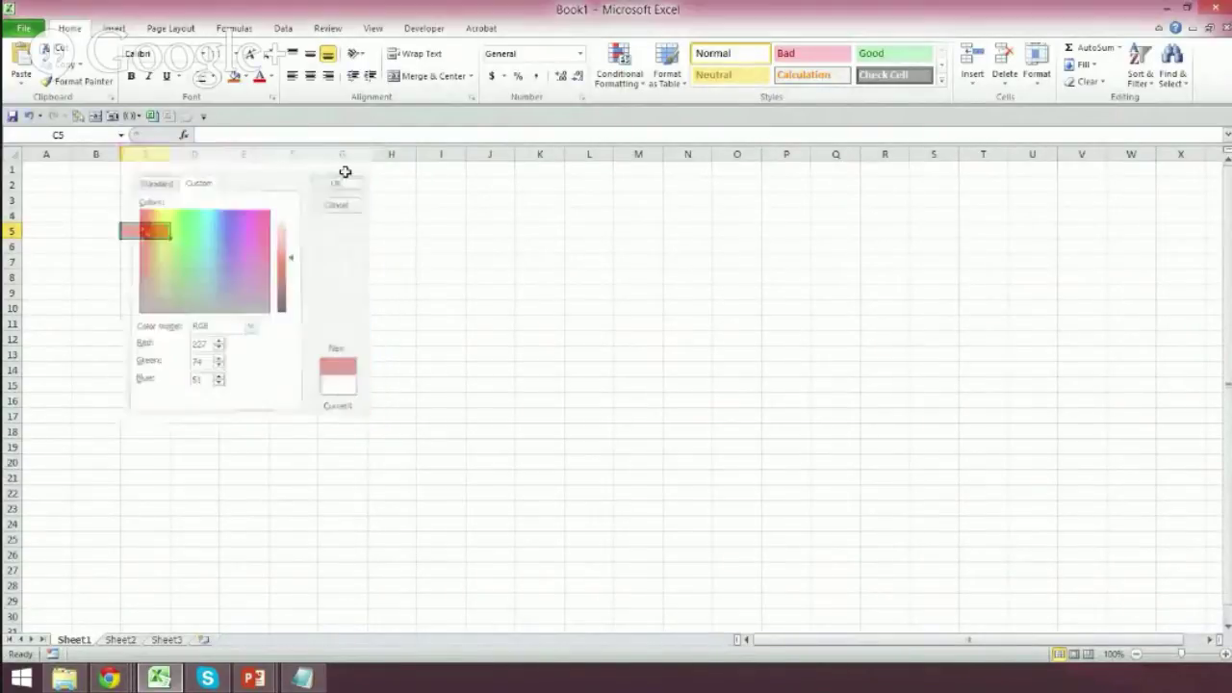
Deselect C5 to check its new OrRd red fill.
{"action": "mouse_move", "coordinate": [131, 681]}
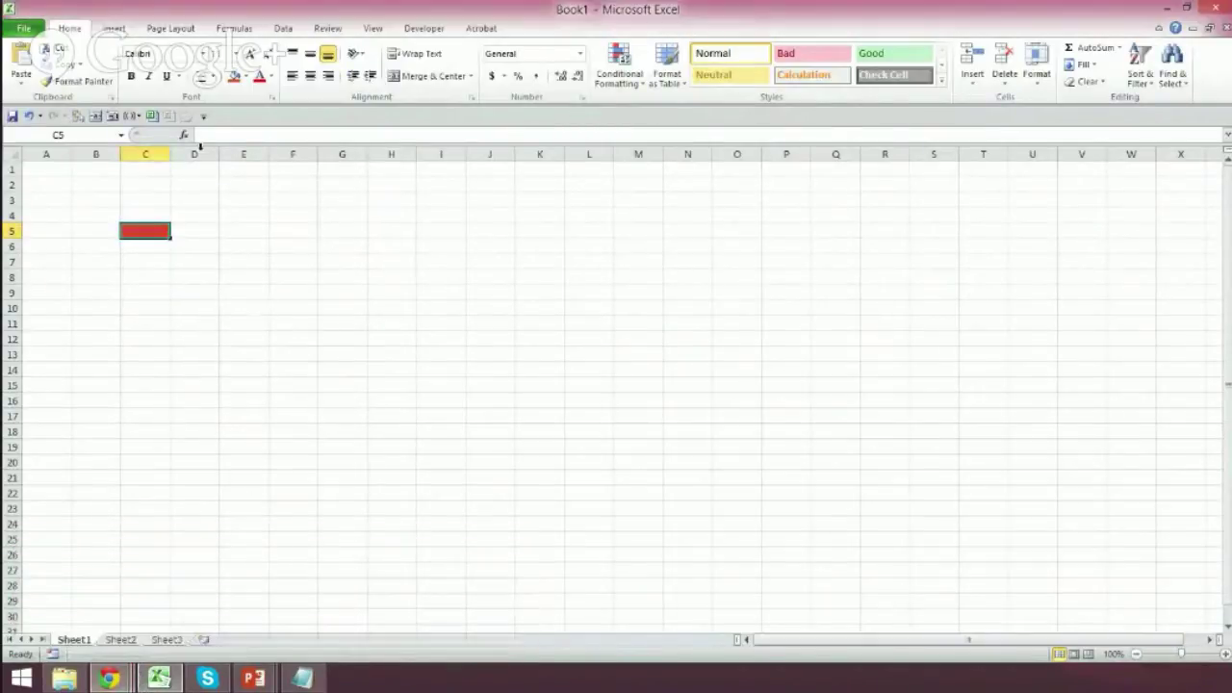
{"action": "left_click", "coordinate": [202, 246]}
{"action": "left_click", "coordinate": [202, 222]}
{"action": "left_click", "coordinate": [144, 231]}
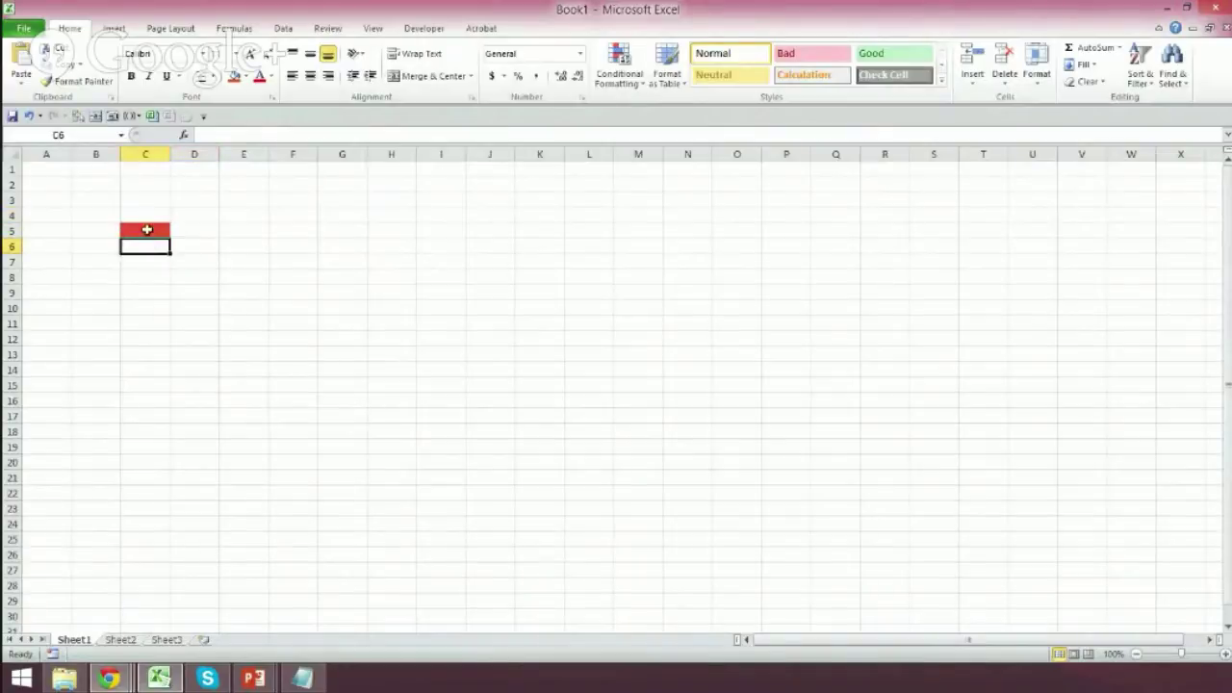
{"action": "left_click", "coordinate": [247, 77]}
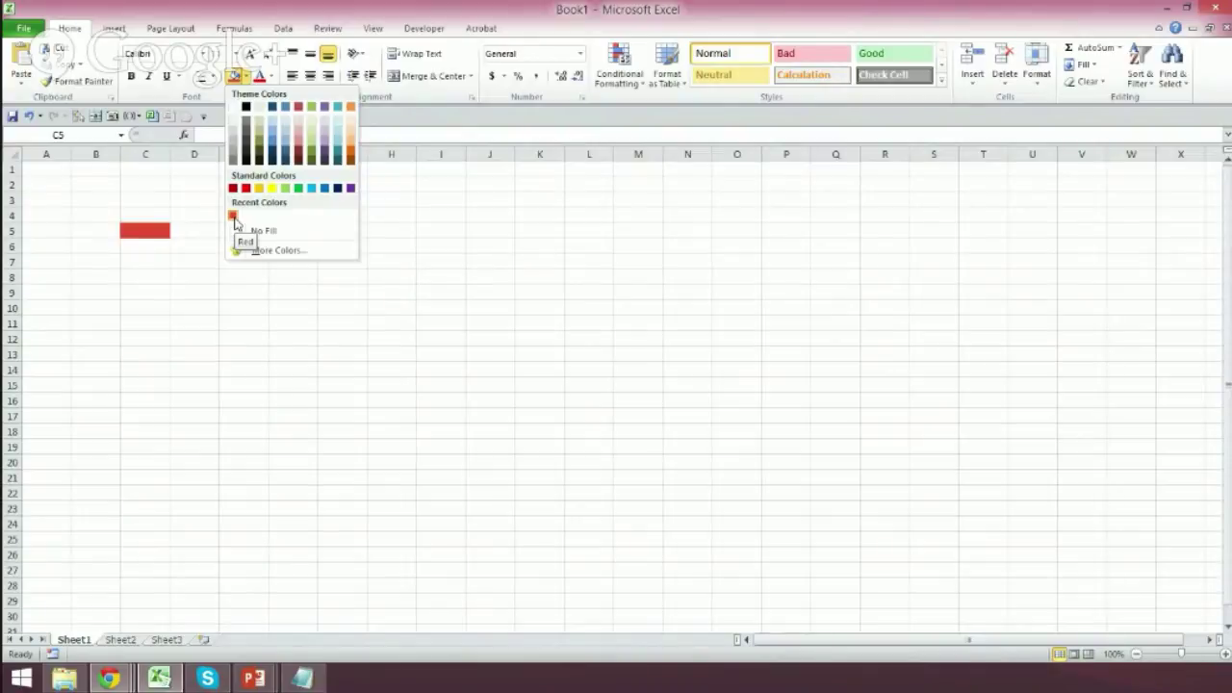
{"action": "left_click", "coordinate": [233, 219]}
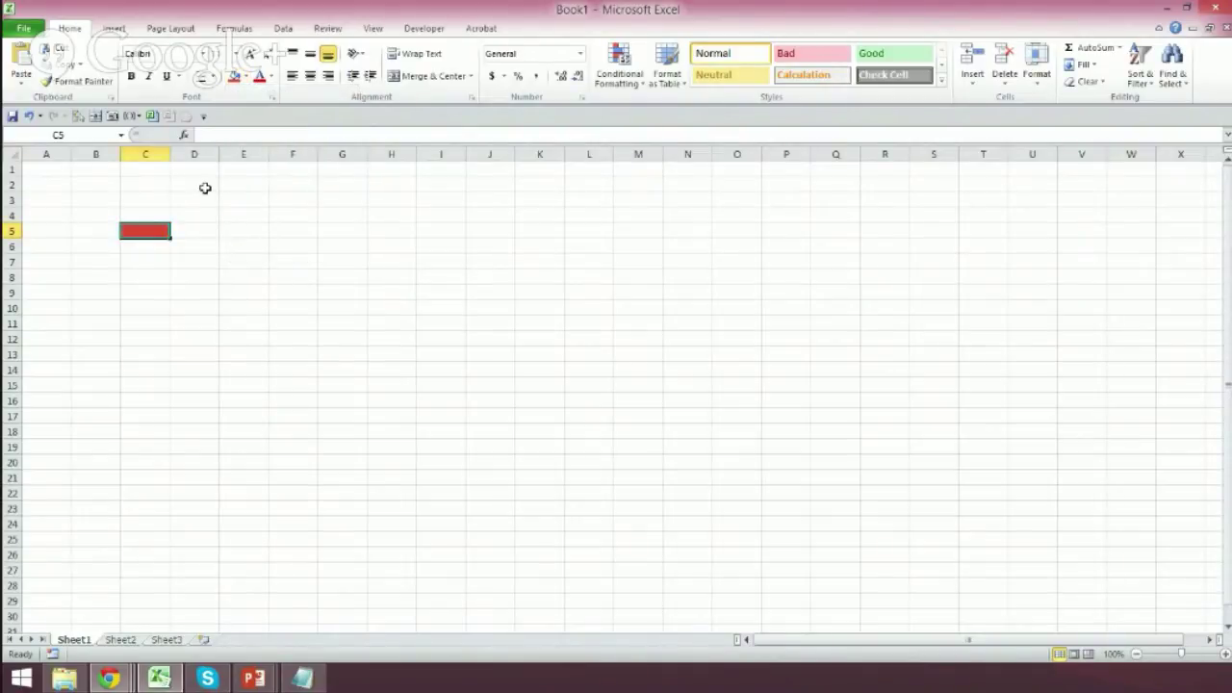
{"action": "left_click", "coordinate": [205, 188]}
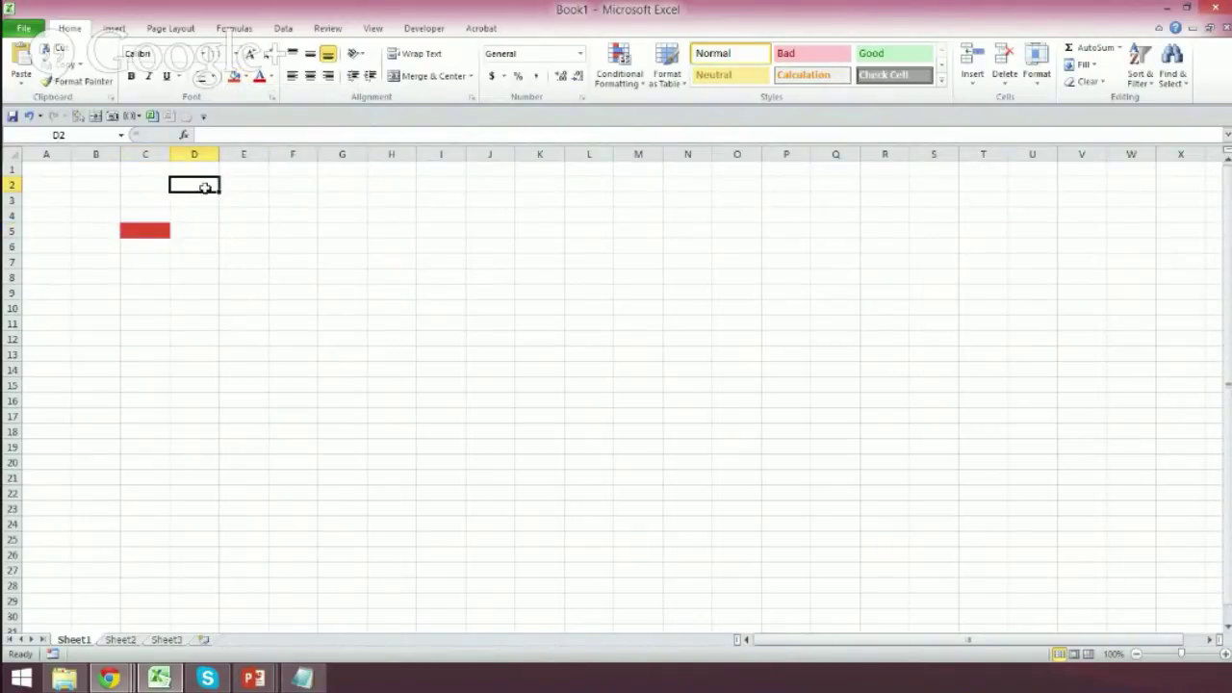